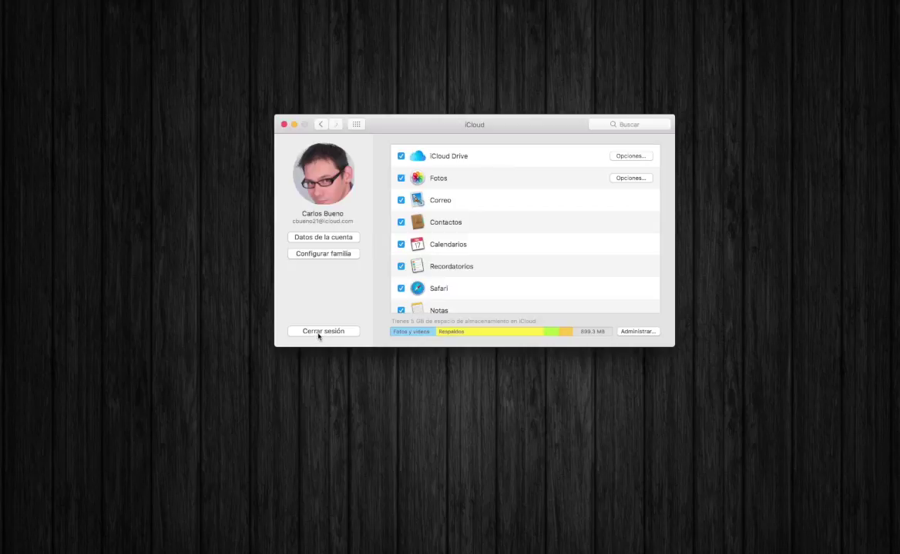
Step: Review the services that can sync with the iCloud account, from iCloud Drive through Buscar mi Mac
mouse_move(322, 174)
scroll(526, 256, down, 5)
scroll(525, 256, up, 5)
mouse_move(353, 205)
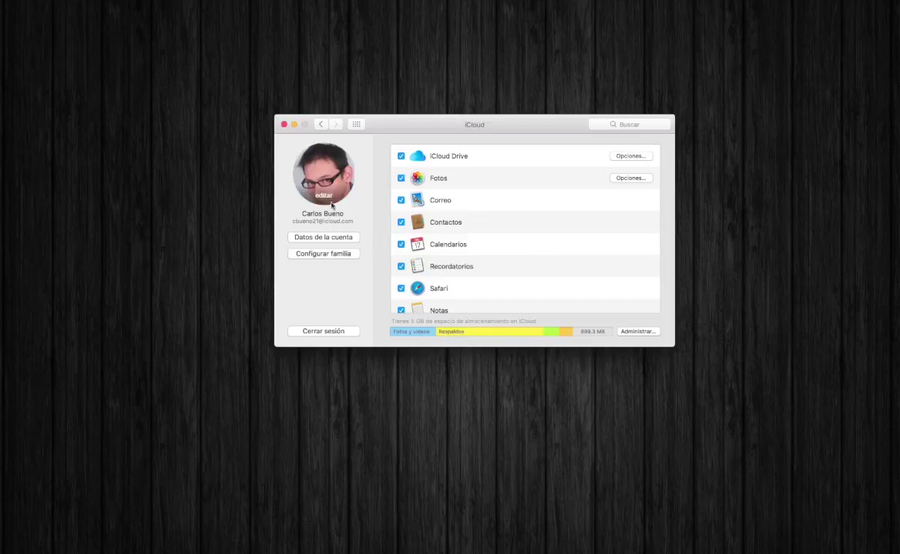
scroll(539, 229, down, 5)
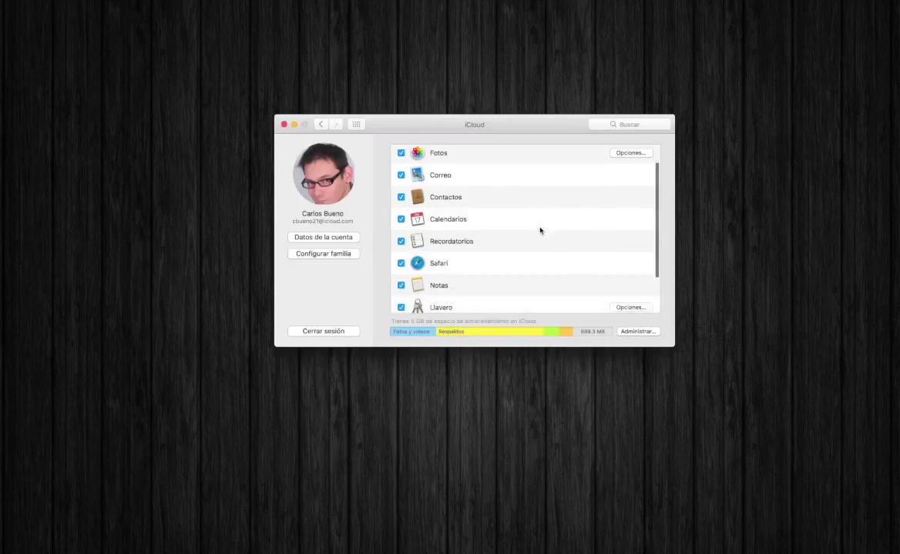
scroll(539, 231, up, 5)
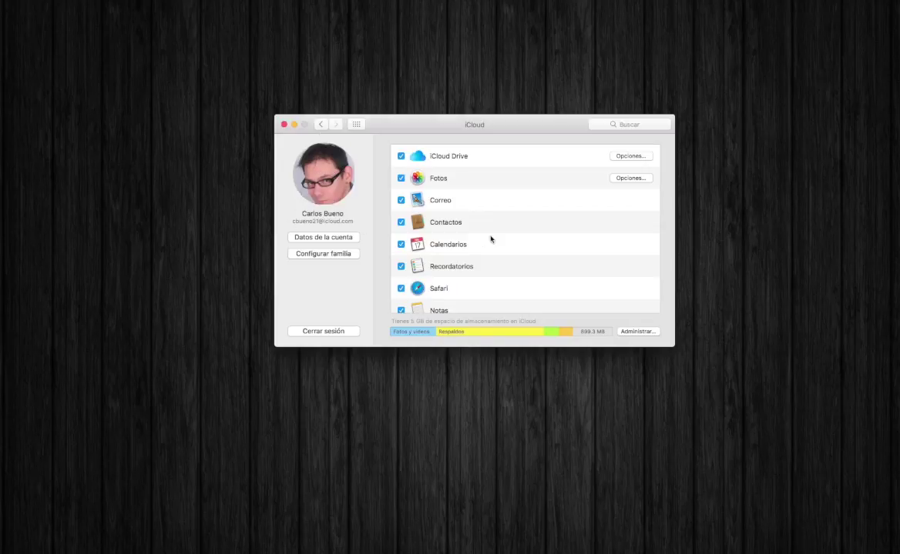
scroll(485, 248, down, 2)
scroll(462, 248, down, 2)
scroll(462, 249, up, 3)
scroll(506, 215, down, 5)
scroll(506, 214, up, 5)
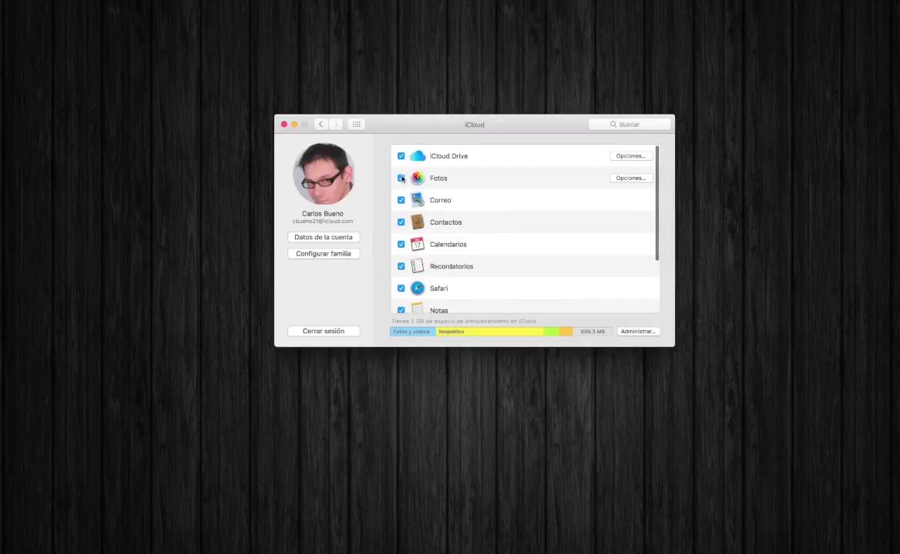
scroll(401, 178, down, 3)
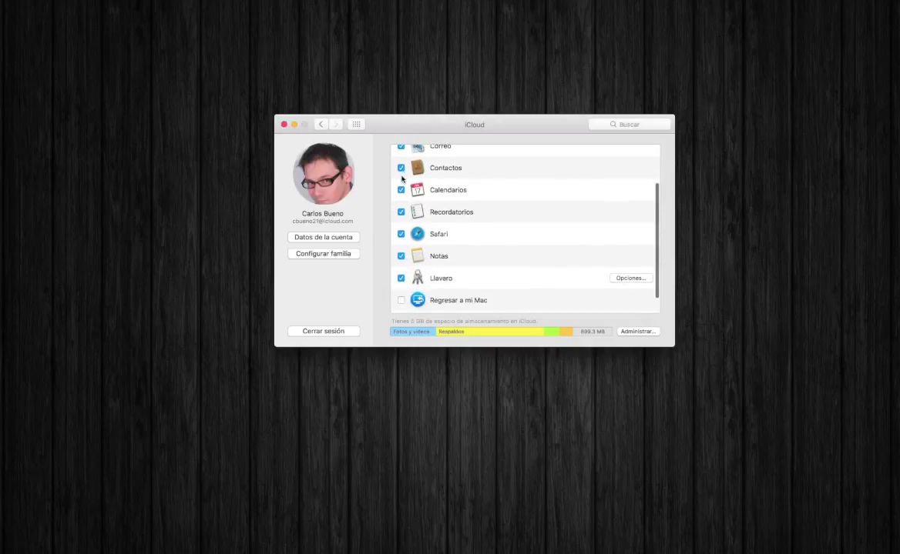
scroll(401, 178, down, 1)
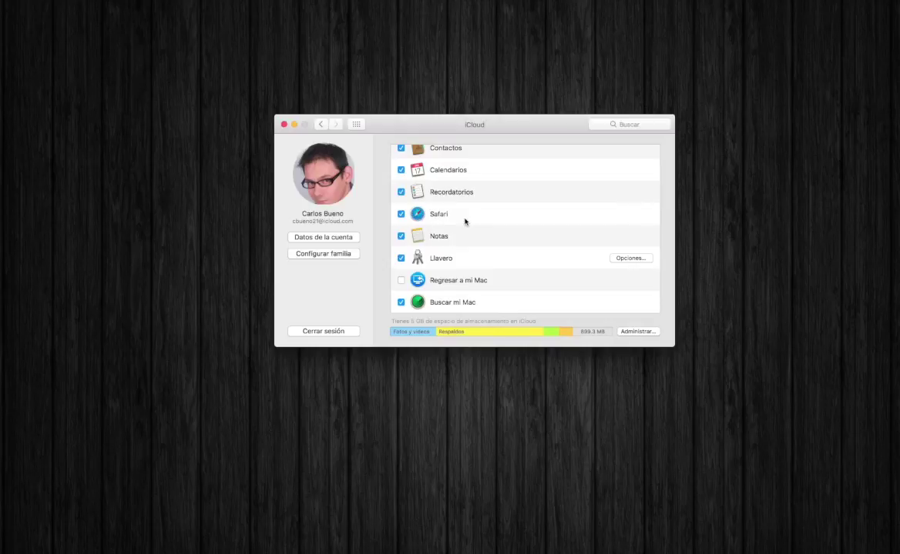
scroll(464, 222, up, 3)
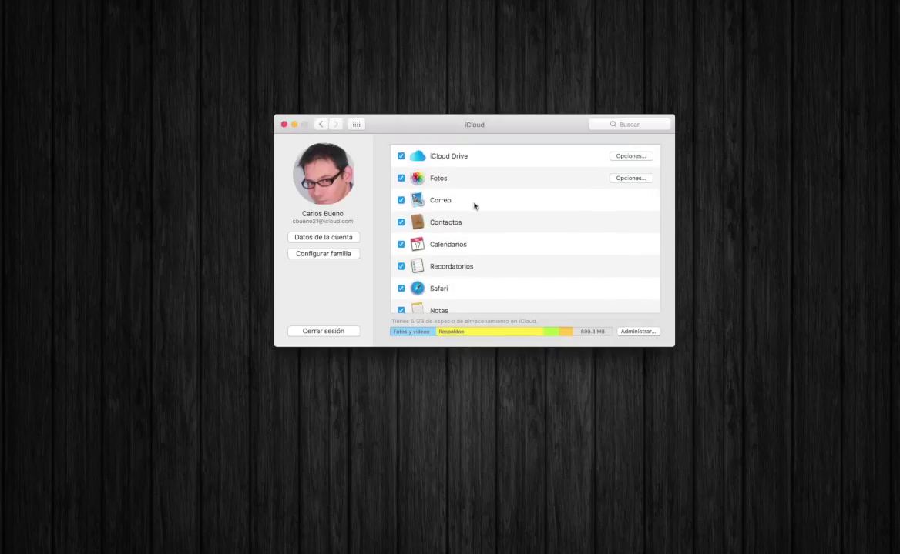
scroll(486, 207, down, 5)
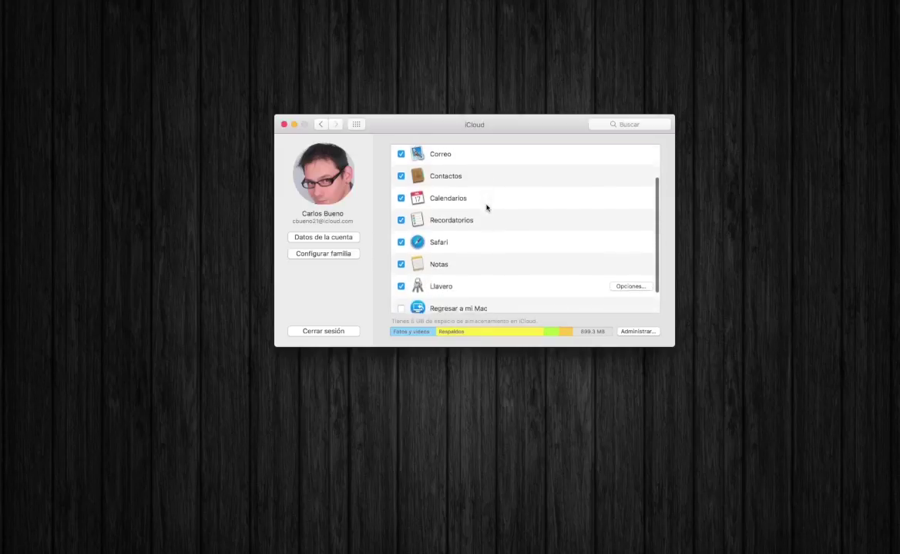
scroll(486, 207, up, 5)
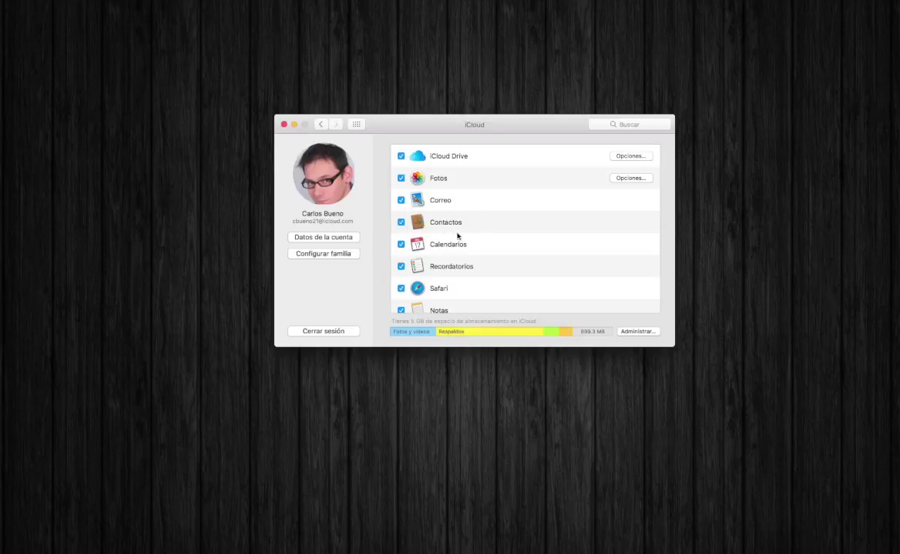
scroll(462, 244, down, 3)
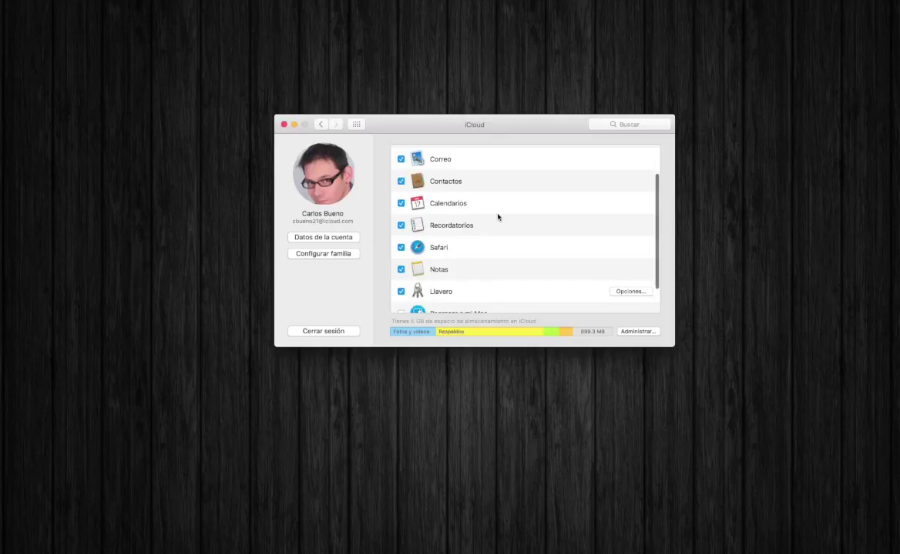
scroll(450, 234, down, 2)
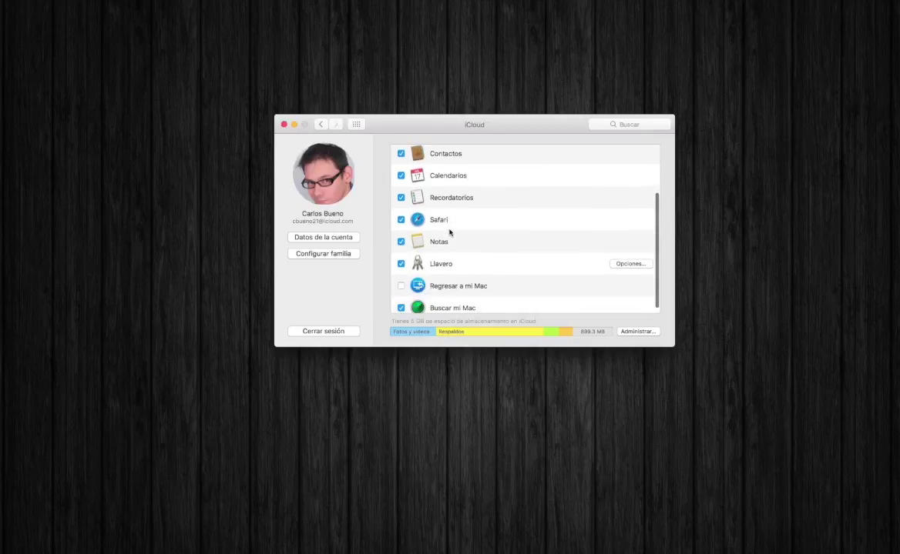
scroll(444, 241, down, 1)
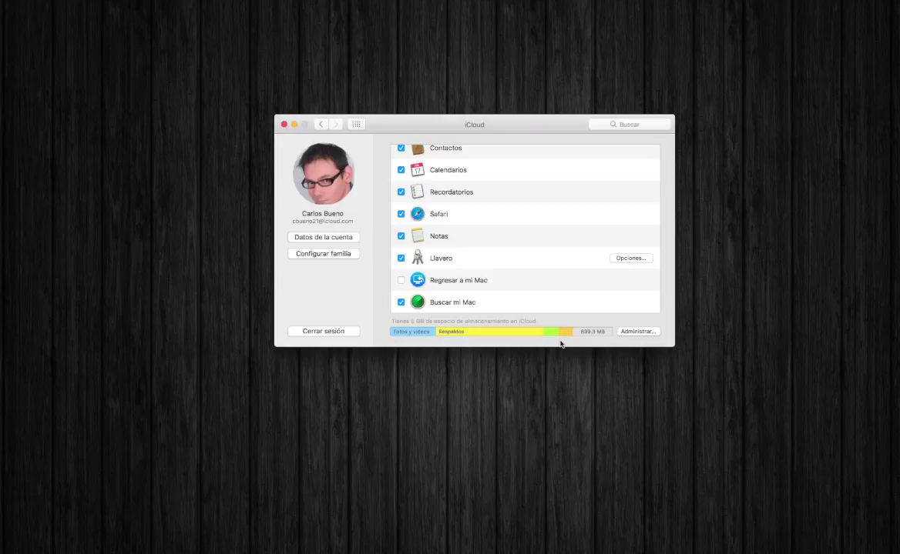
Step: Open the iCloud storage management and review how much space each app uses
click(635, 332)
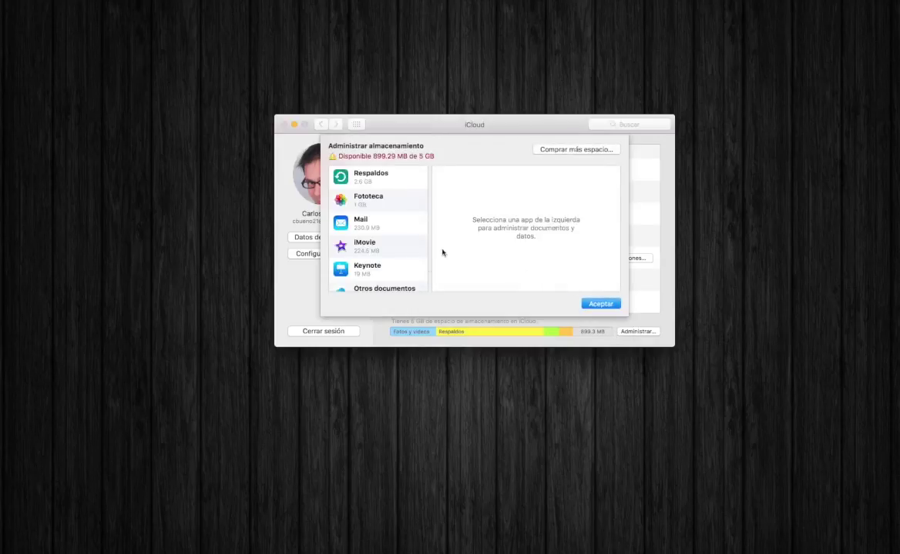
scroll(406, 253, down, 3)
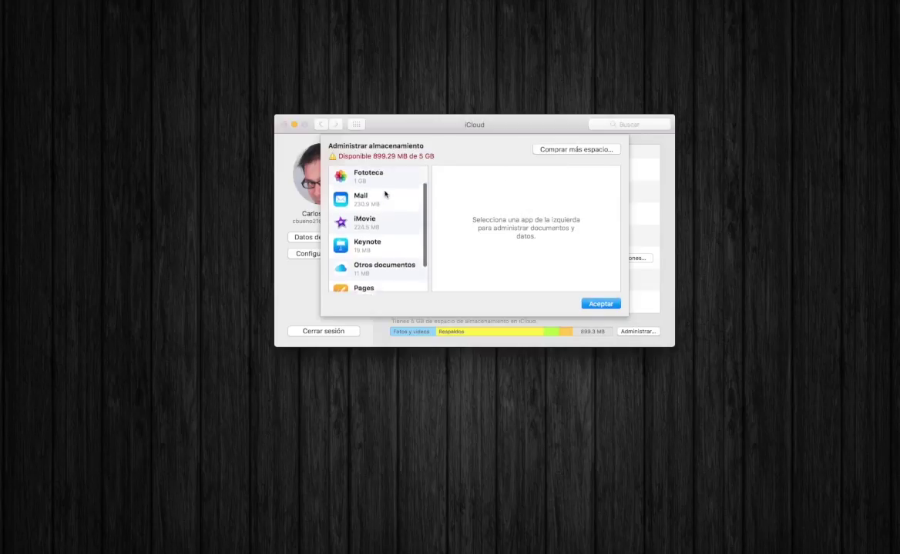
scroll(357, 194, up, 3)
Step: View the plans for buying more iCloud storage, cancel the upgrade and close the storage management
click(574, 149)
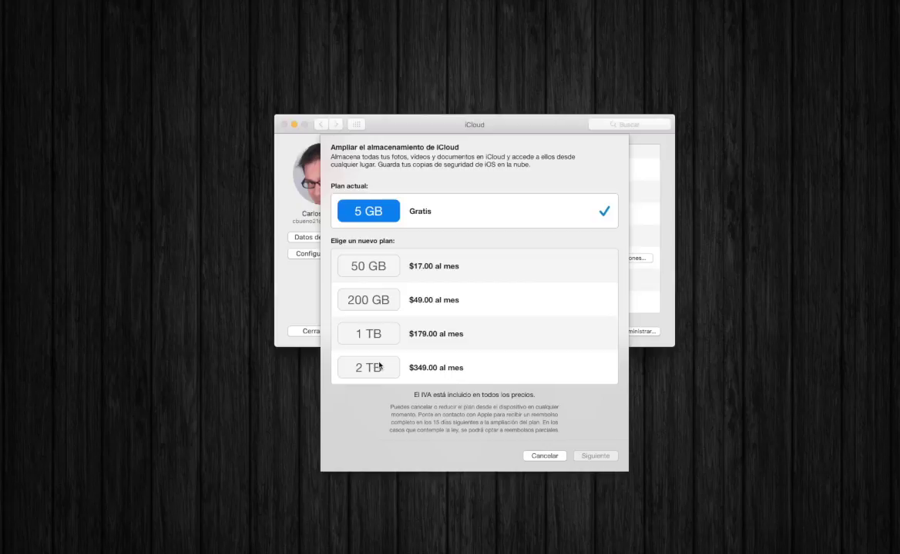
click(540, 457)
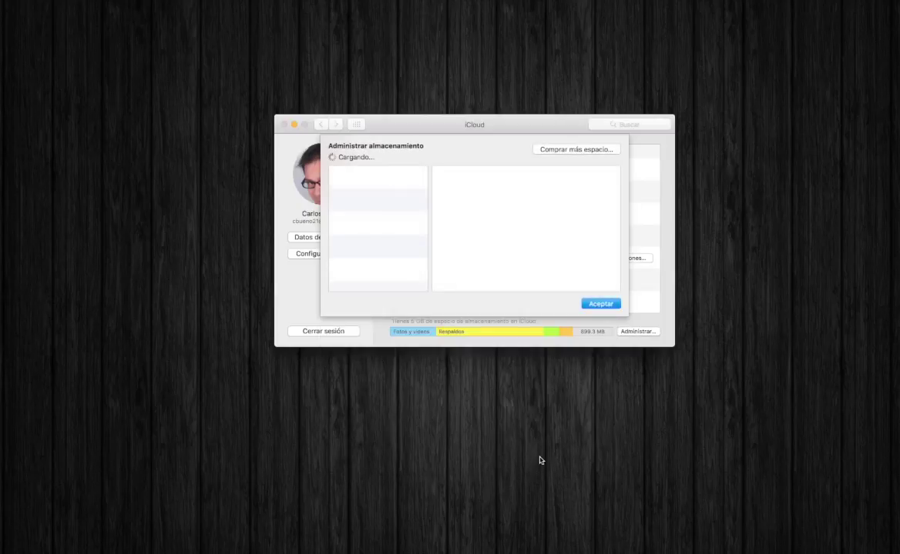
click(599, 304)
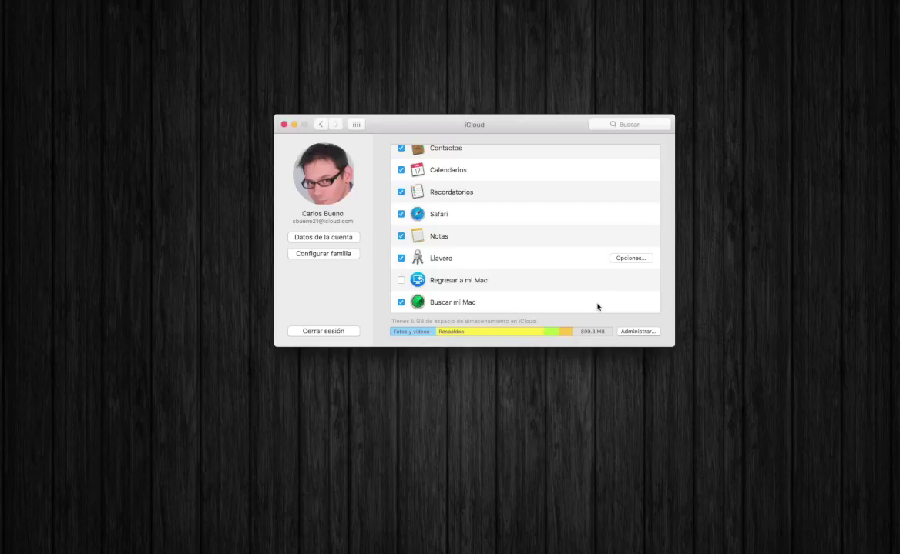
Step: Go over the full list of iCloud services again and close the iCloud preferences window
mouse_move(496, 329)
scroll(458, 291, up, 5)
scroll(459, 291, down, 5)
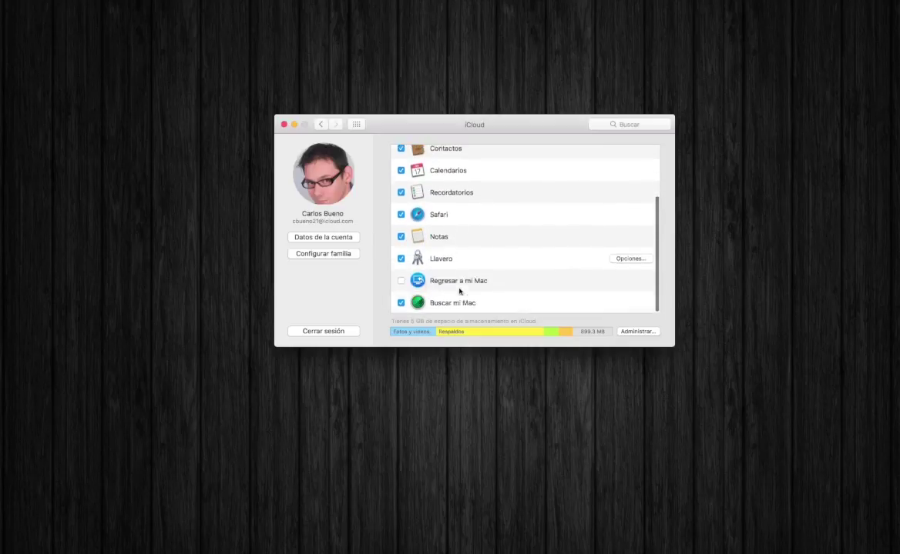
scroll(460, 291, up, 5)
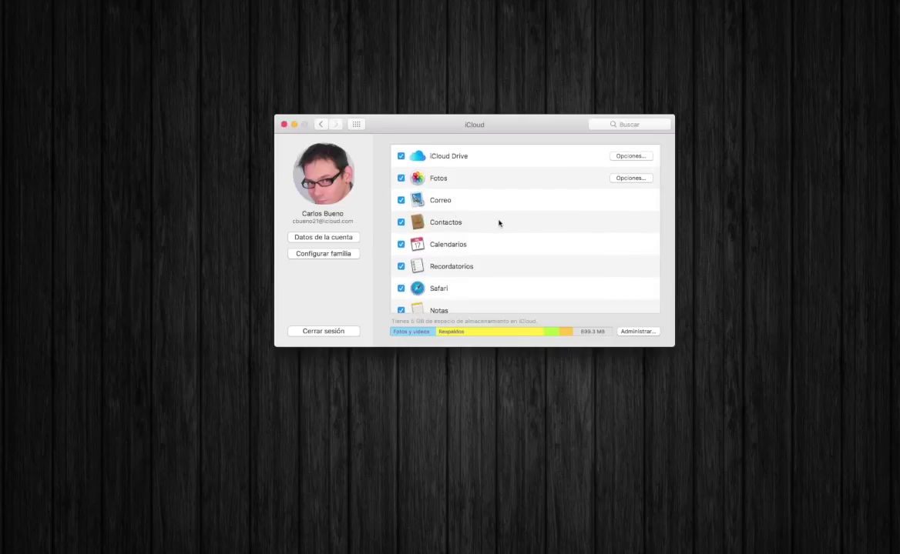
scroll(486, 229, down, 5)
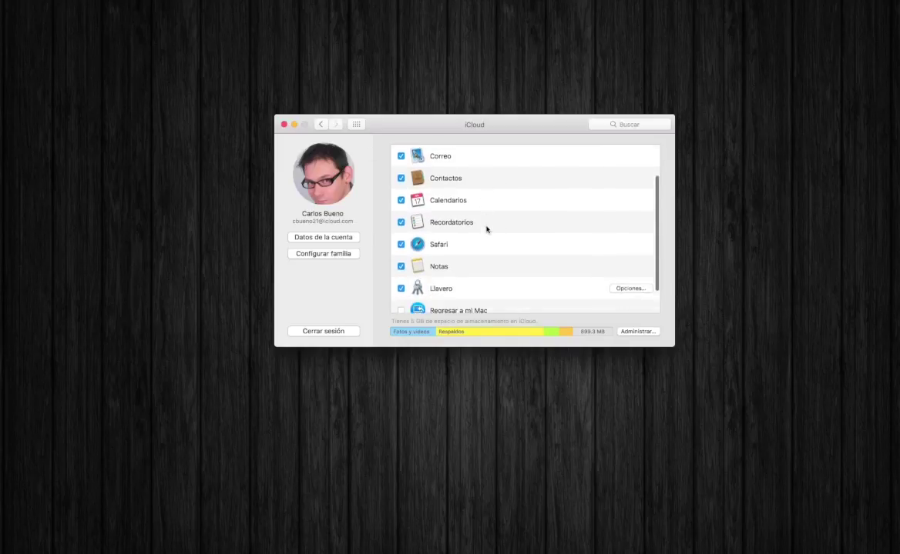
scroll(486, 228, up, 5)
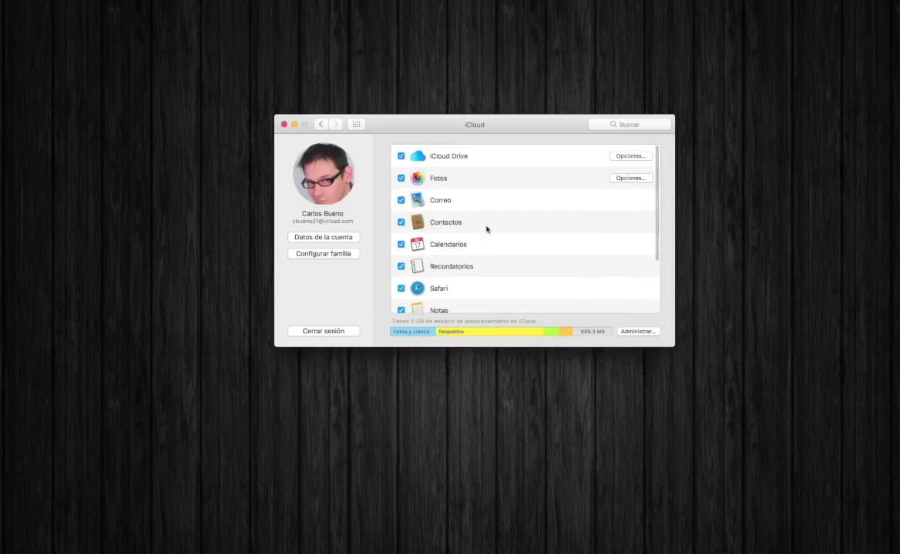
scroll(486, 229, down, 5)
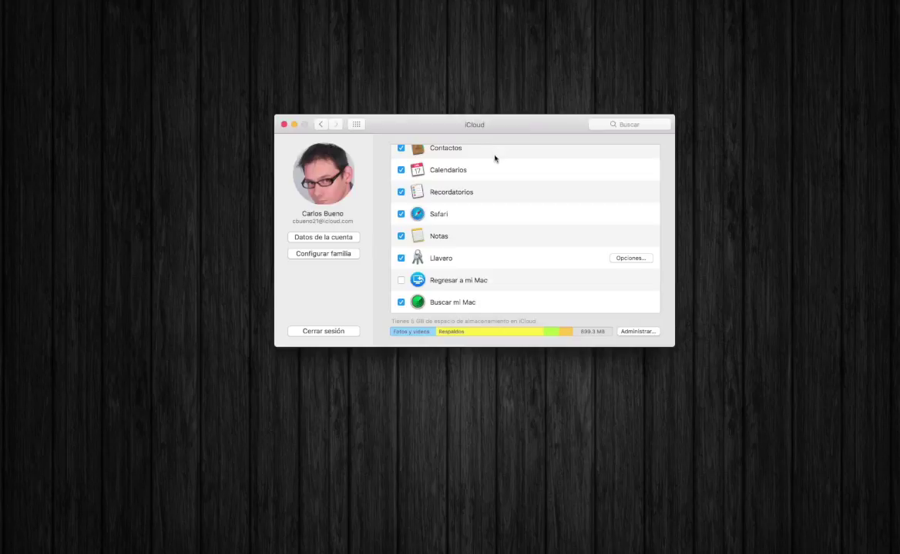
drag(518, 124, 315, 97)
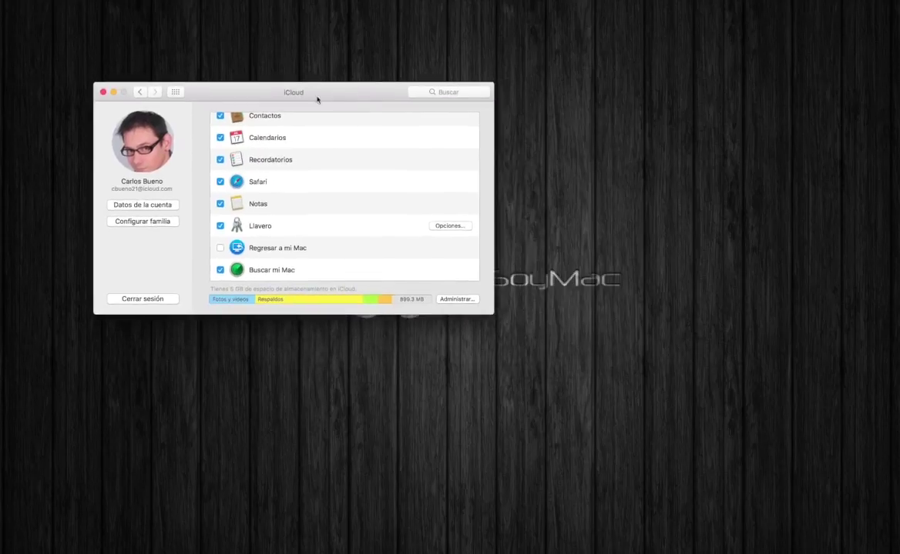
click(104, 92)
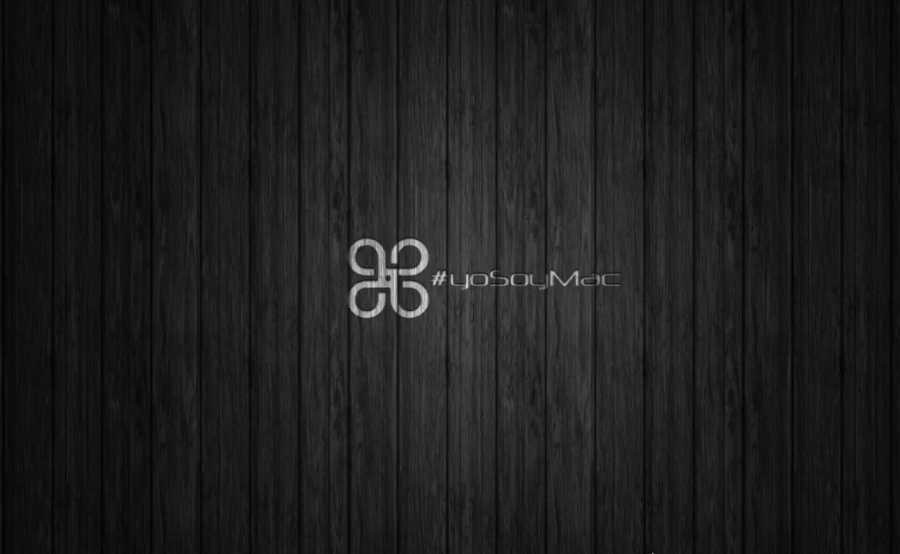
mouse_move(652, 552)
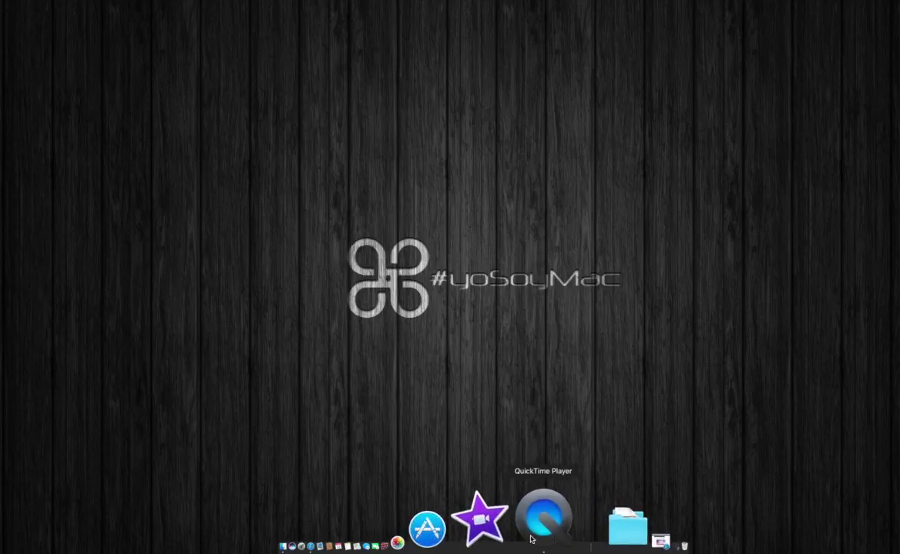
right_click(532, 531)
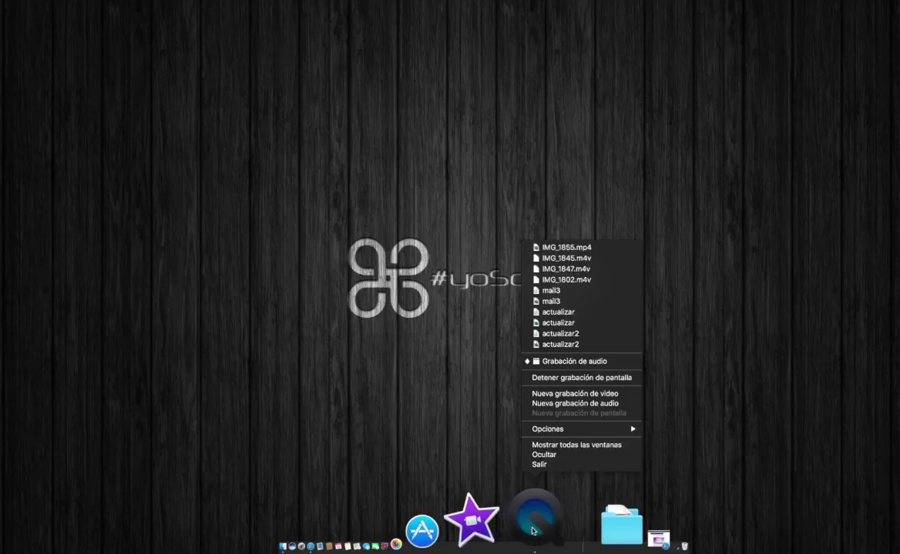
mouse_move(556, 426)
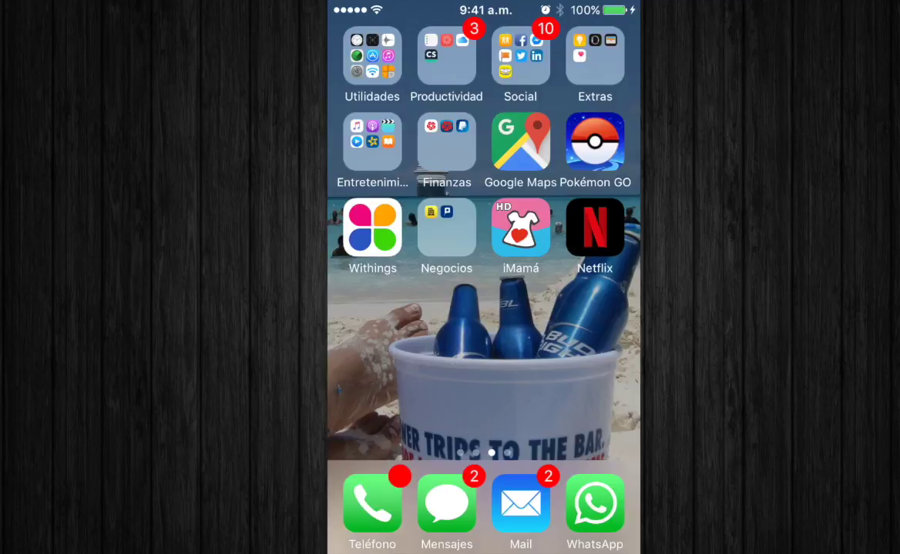
Step: On the iPhone home screen, open the Configuración app from the Utilidades folder
scroll(483, 231, left, 5)
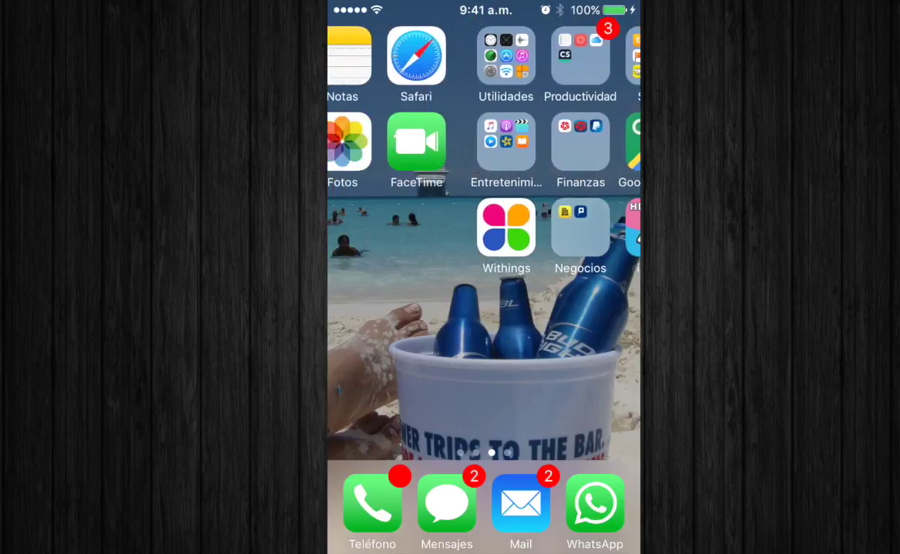
scroll(483, 231, right, 5)
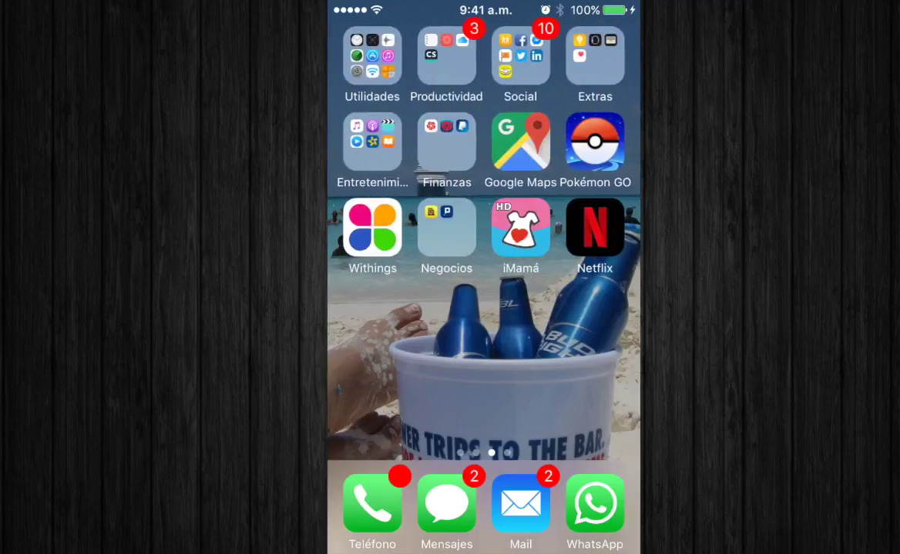
click(372, 56)
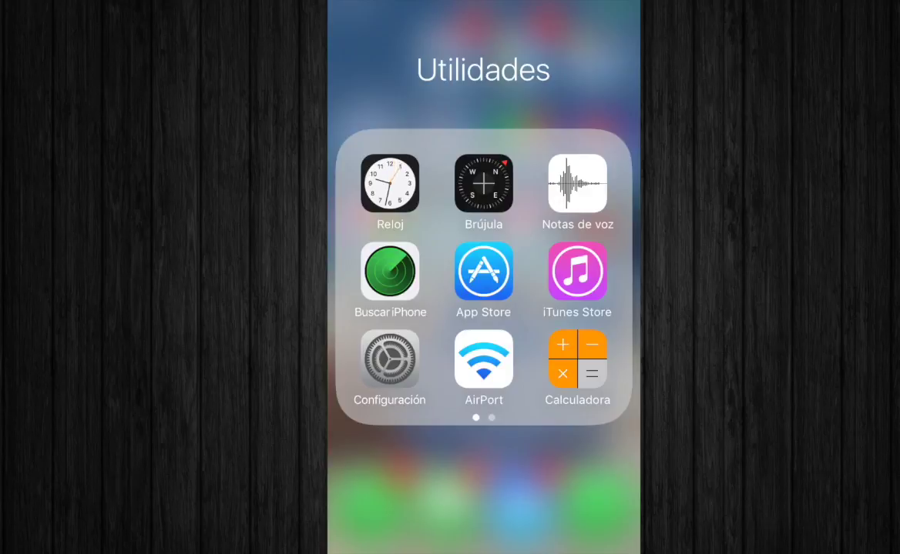
click(390, 359)
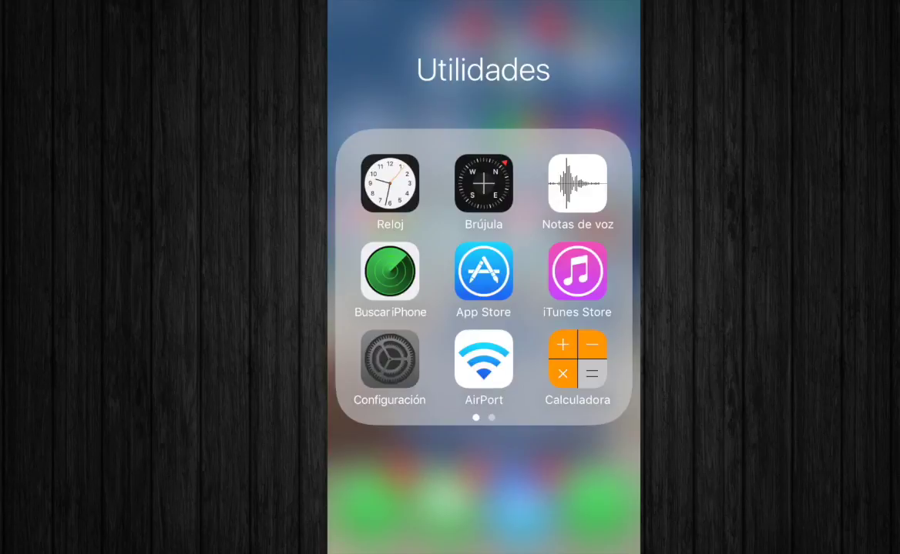